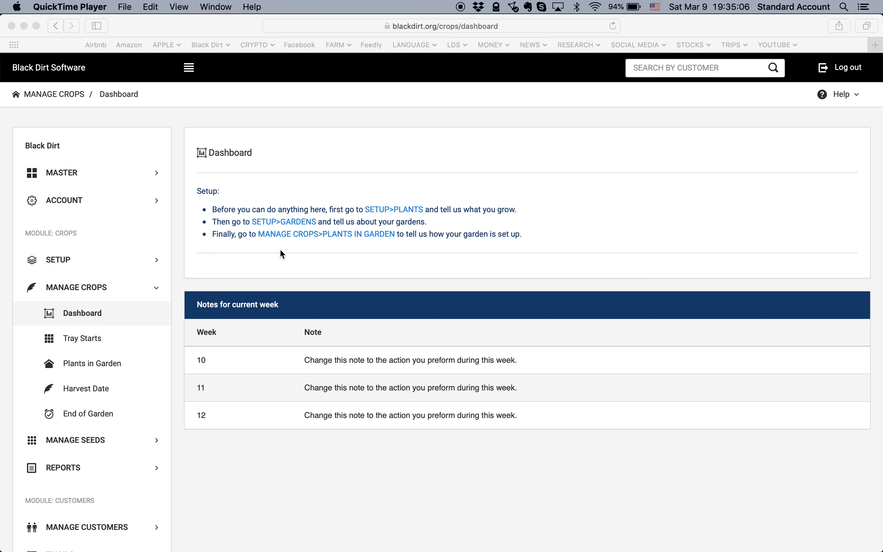
In the Plants setup, mark Beet, Broccoli, Chard, Eggplant and Kale as plants that are grown.
{"action": "left_click", "coordinate": [61, 259]}
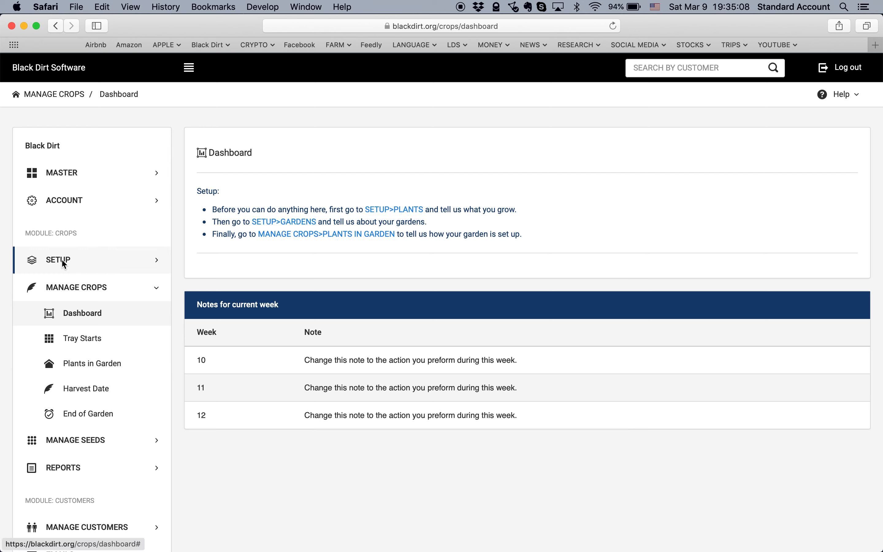
{"action": "left_click", "coordinate": [61, 259]}
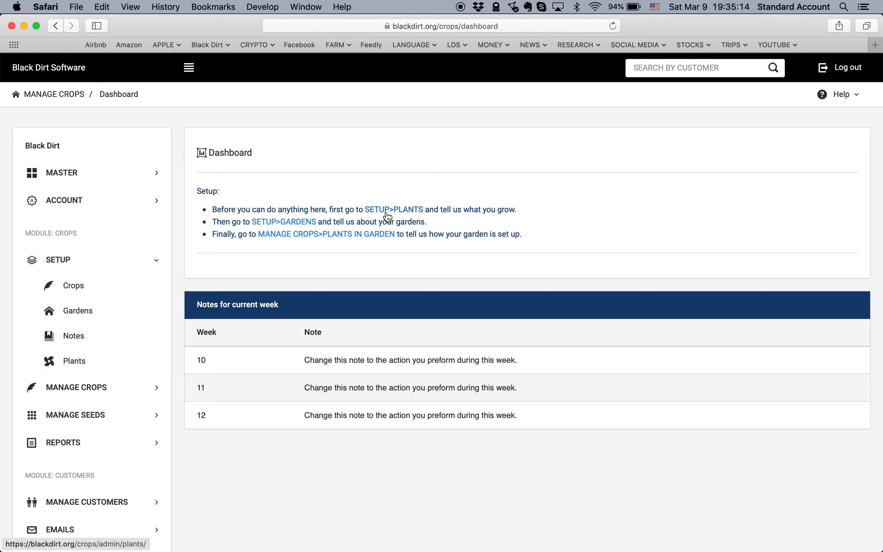
{"action": "left_click", "coordinate": [397, 215]}
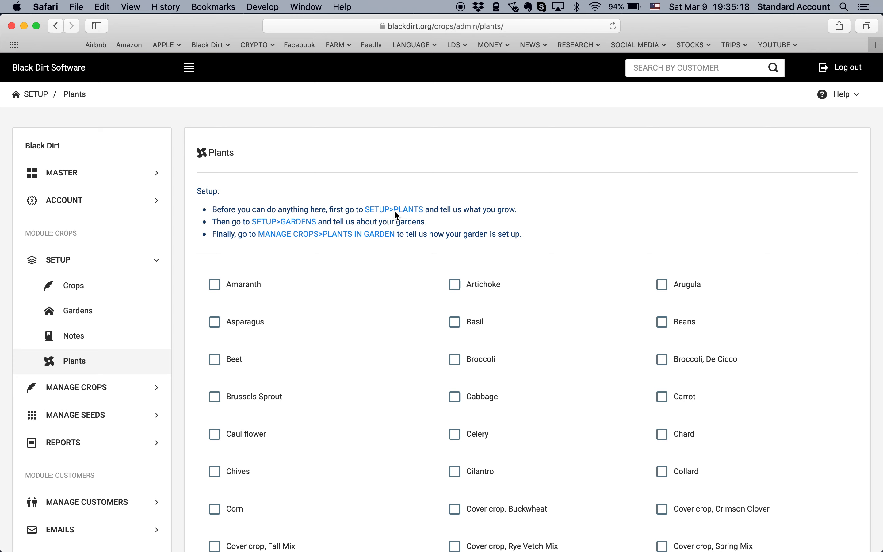
{"action": "scroll", "coordinate": [396, 213], "scroll_direction": "down", "scroll_amount": 3}
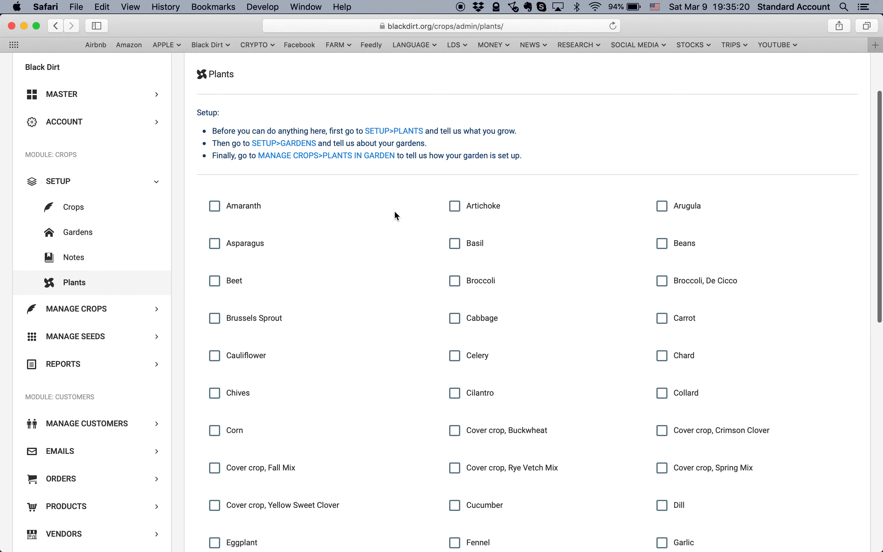
{"action": "left_click", "coordinate": [216, 287]}
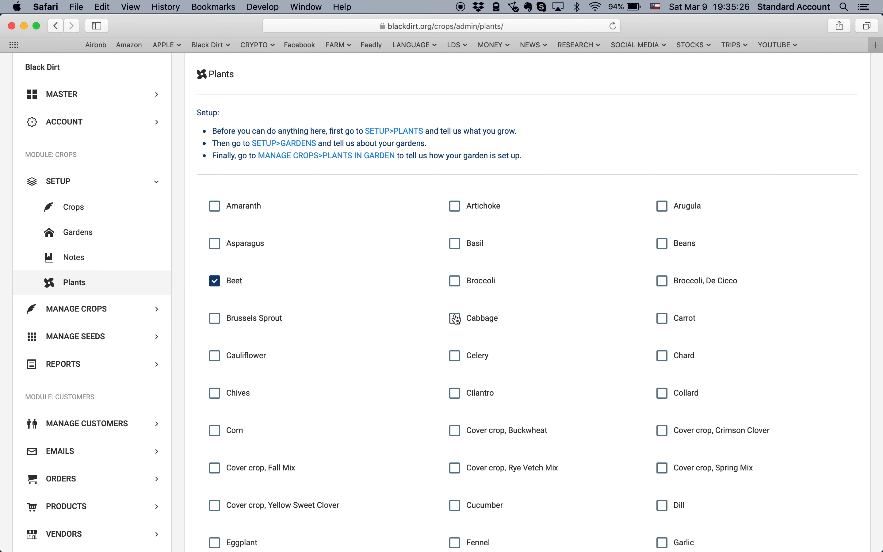
{"action": "left_click", "coordinate": [455, 282]}
{"action": "left_click", "coordinate": [661, 358]}
{"action": "scroll", "coordinate": [479, 475], "scroll_direction": "down", "scroll_amount": 3}
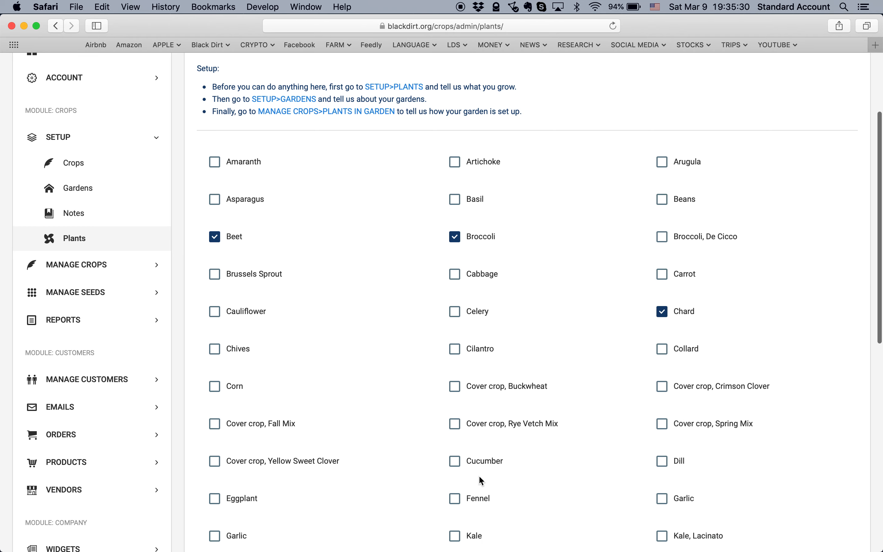
{"action": "left_click", "coordinate": [218, 496]}
{"action": "scroll", "coordinate": [217, 496], "scroll_direction": "down", "scroll_amount": 5}
{"action": "left_click", "coordinate": [455, 452]}
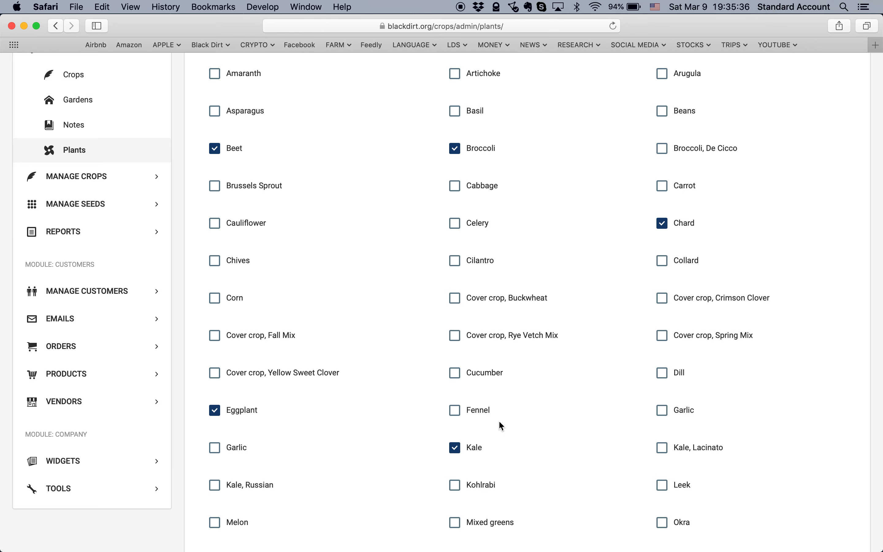
In the Gardens setup, add a garden named 1 with 1 row and a length of 100.
{"action": "scroll", "coordinate": [501, 423], "scroll_direction": "up", "scroll_amount": 10}
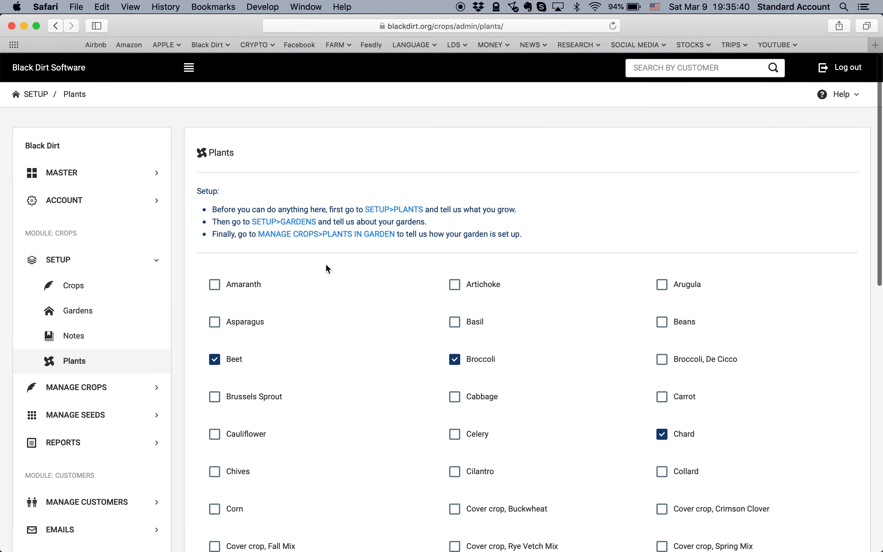
{"action": "left_click", "coordinate": [276, 224]}
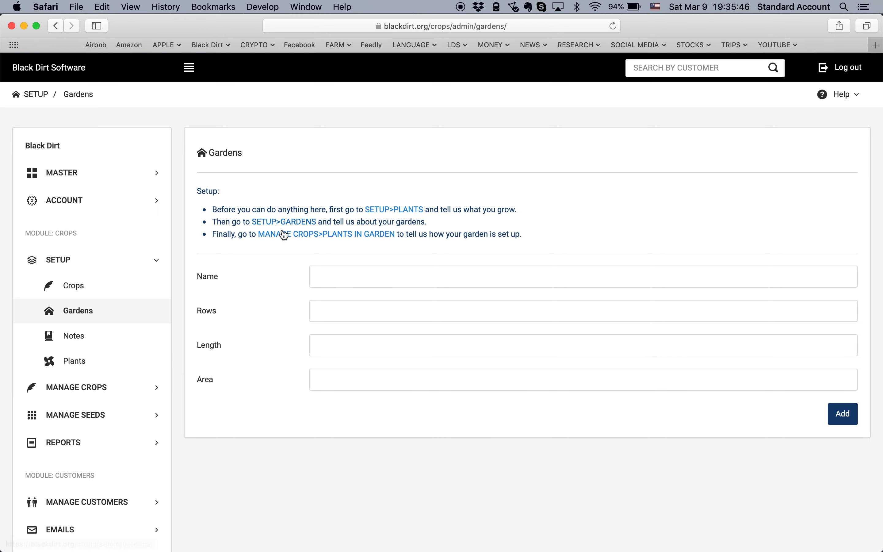
{"action": "left_click", "coordinate": [329, 276]}
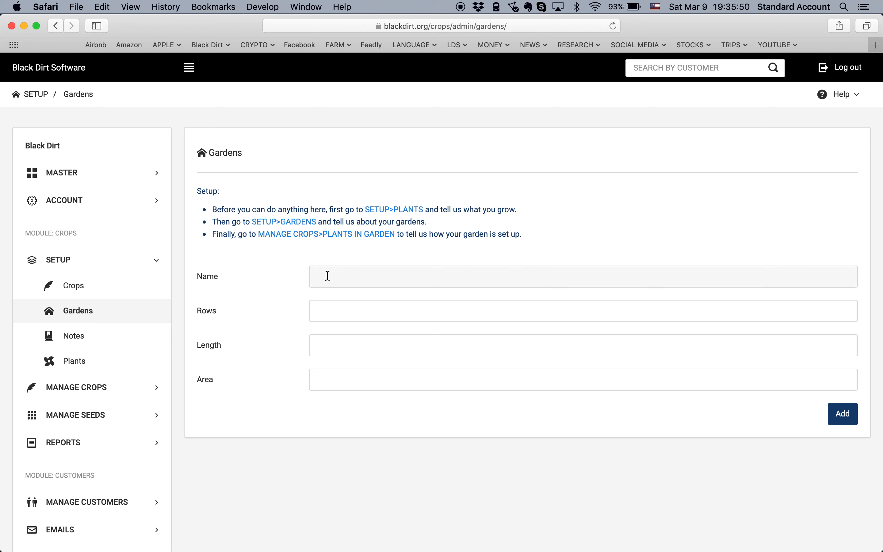
{"action": "type", "text": "1"}
{"action": "left_click", "coordinate": [349, 312]}
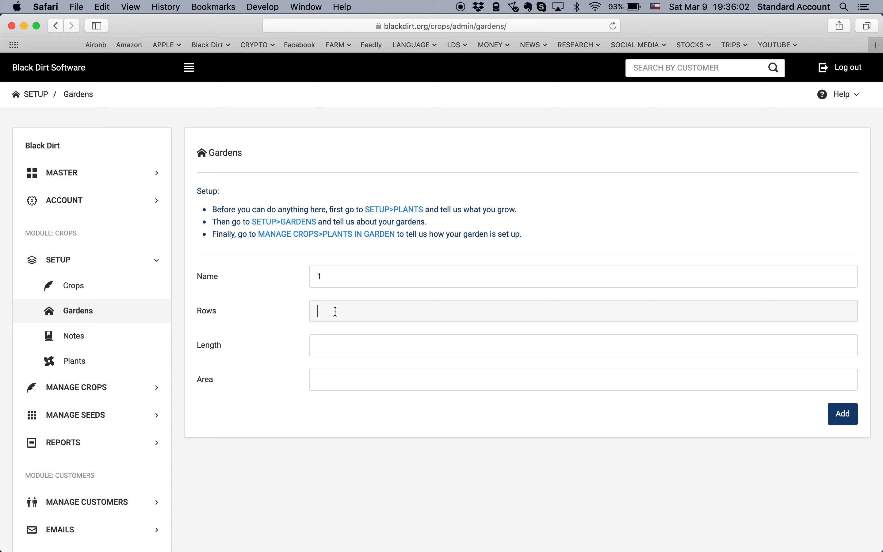
{"action": "type", "text": "1"}
{"action": "left_click", "coordinate": [297, 315]}
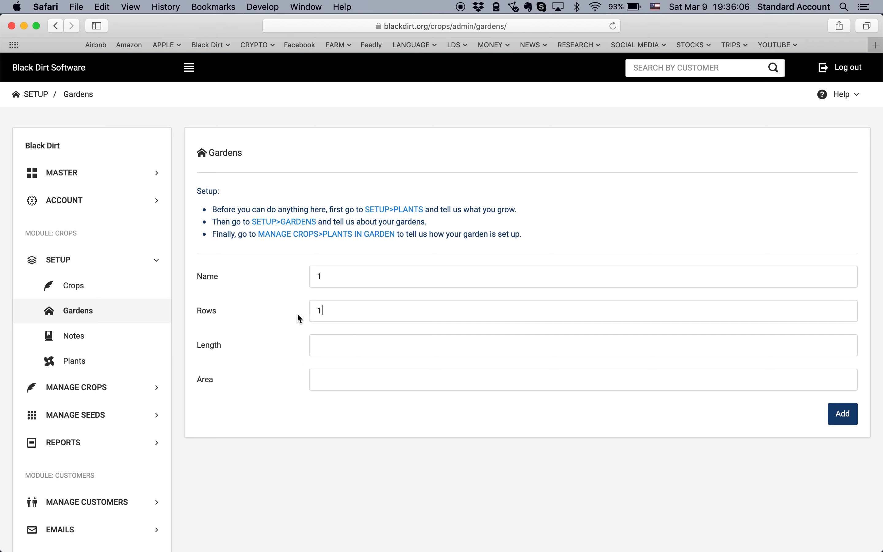
{"action": "left_click", "coordinate": [316, 347]}
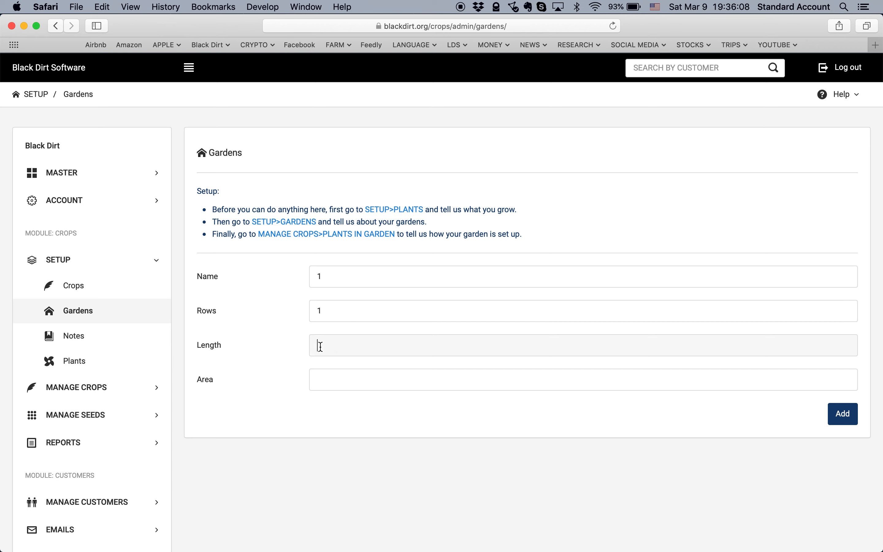
{"action": "type", "text": "100"}
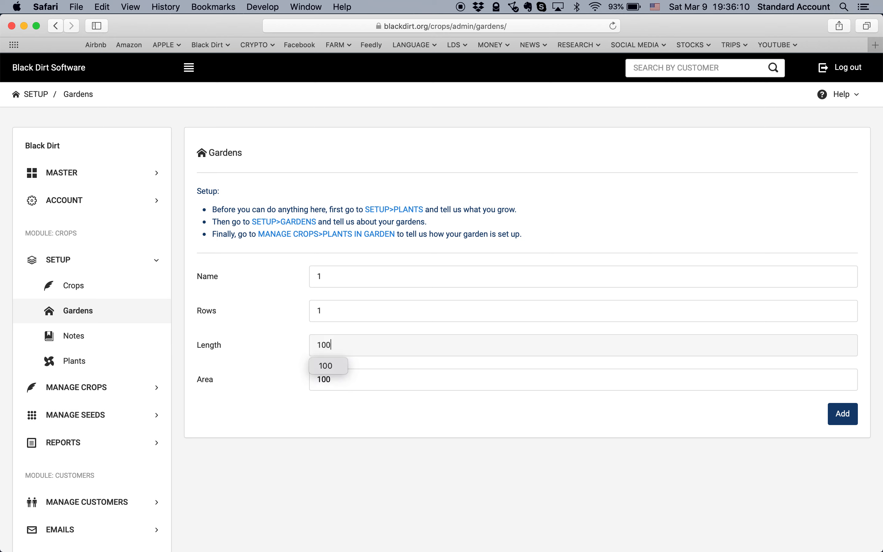
{"action": "left_click", "coordinate": [292, 343]}
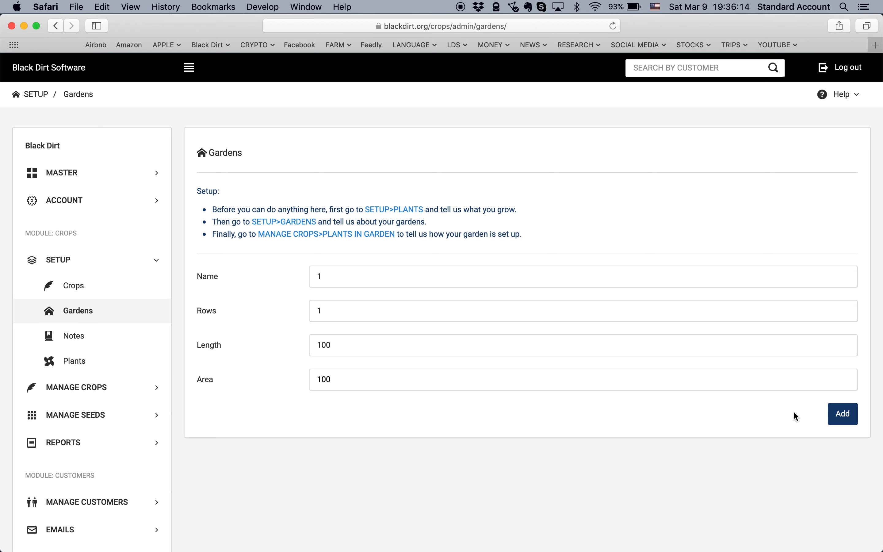
{"action": "left_click", "coordinate": [835, 416]}
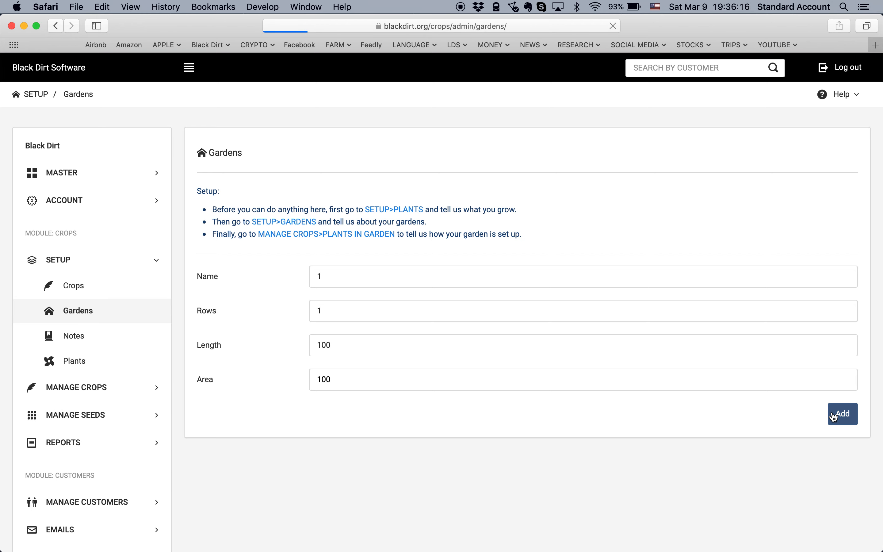
Add a second garden named 2 with 1 row and a length of 100.
{"action": "left_click", "coordinate": [331, 276]}
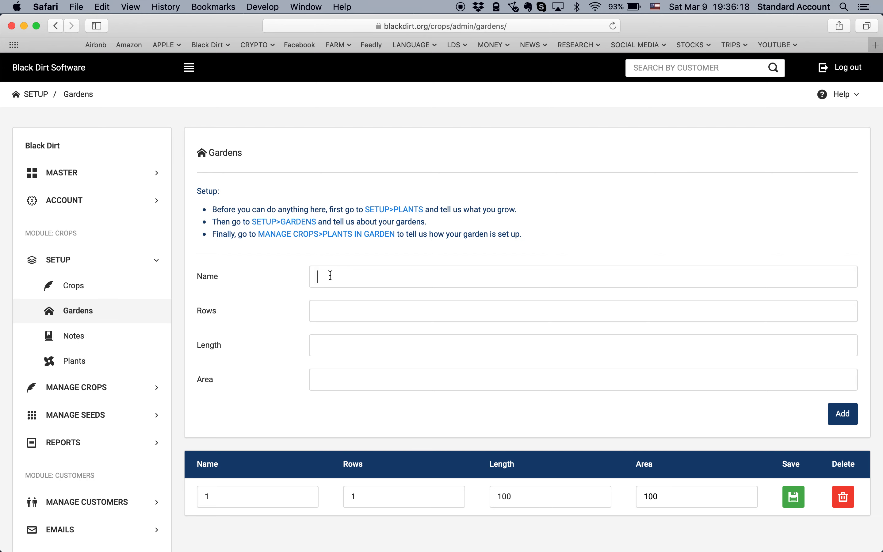
{"action": "type", "text": "2"}
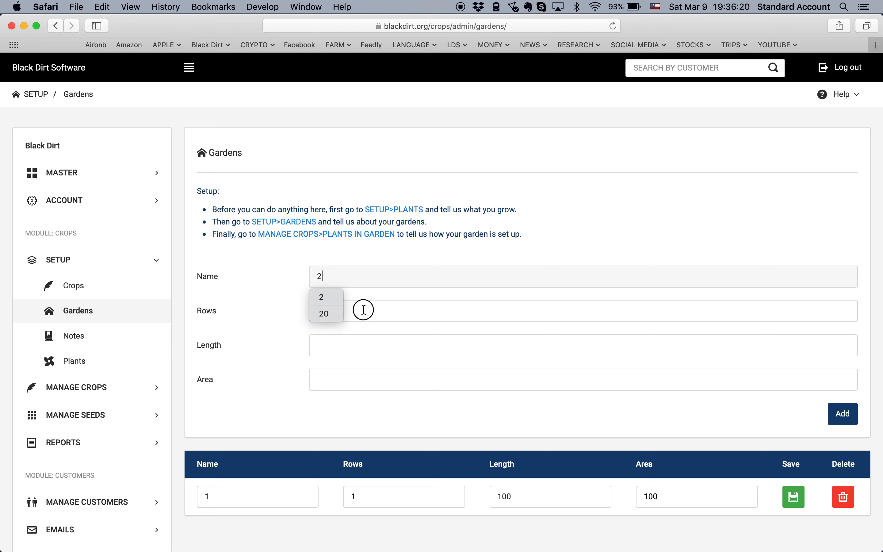
{"action": "left_click", "coordinate": [364, 310]}
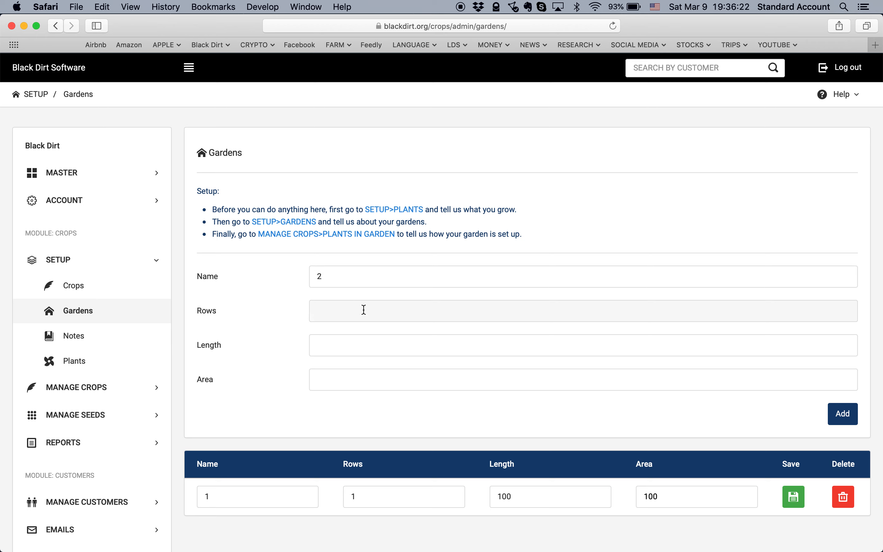
{"action": "type", "text": "1"}
{"action": "left_click", "coordinate": [370, 345]}
{"action": "type", "text": "100"}
{"action": "key", "text": "Return"}
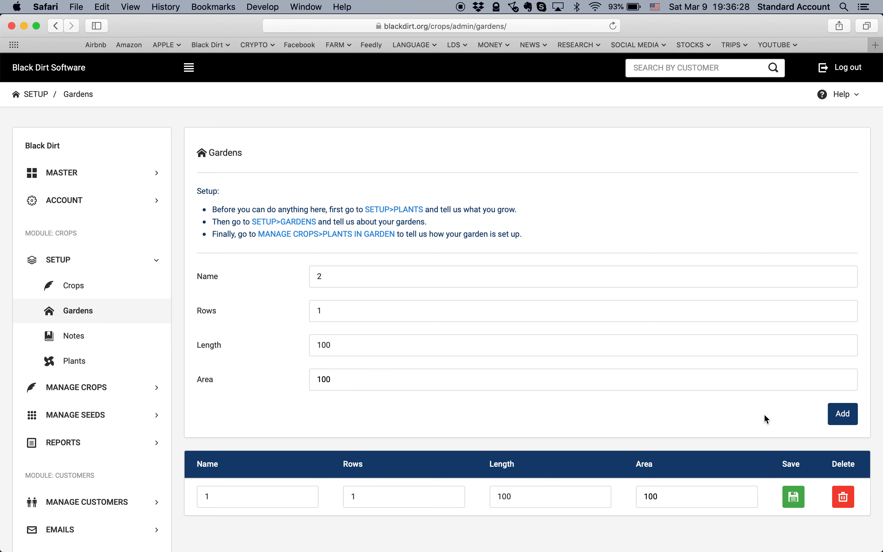
{"action": "left_click", "coordinate": [843, 415]}
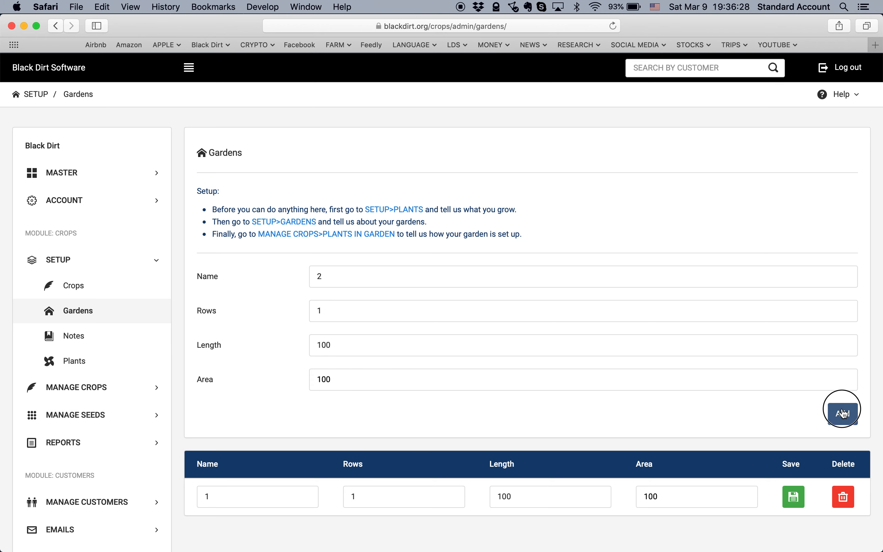
Add a third garden named 3 with 1 row and a length of 100.
{"action": "left_click", "coordinate": [329, 276]}
{"action": "type", "text": "3"}
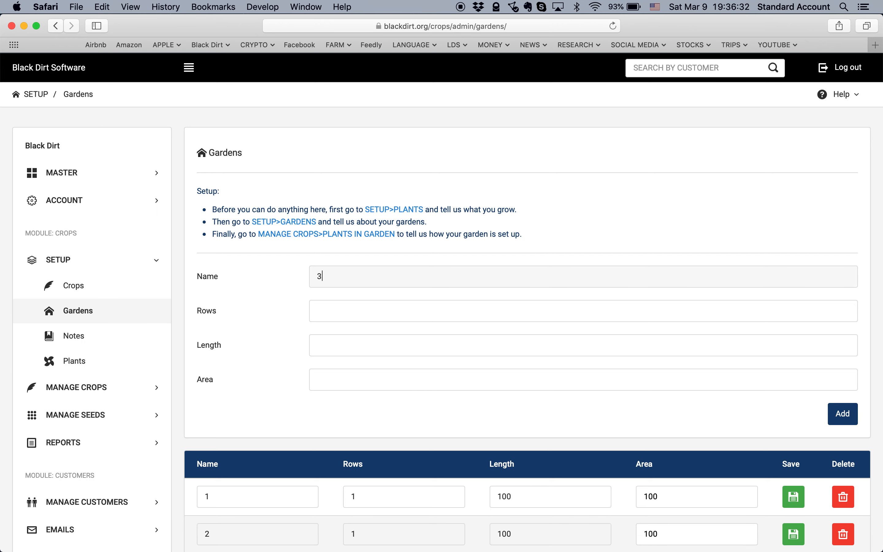
{"action": "left_click", "coordinate": [358, 310]}
{"action": "type", "text": "1"}
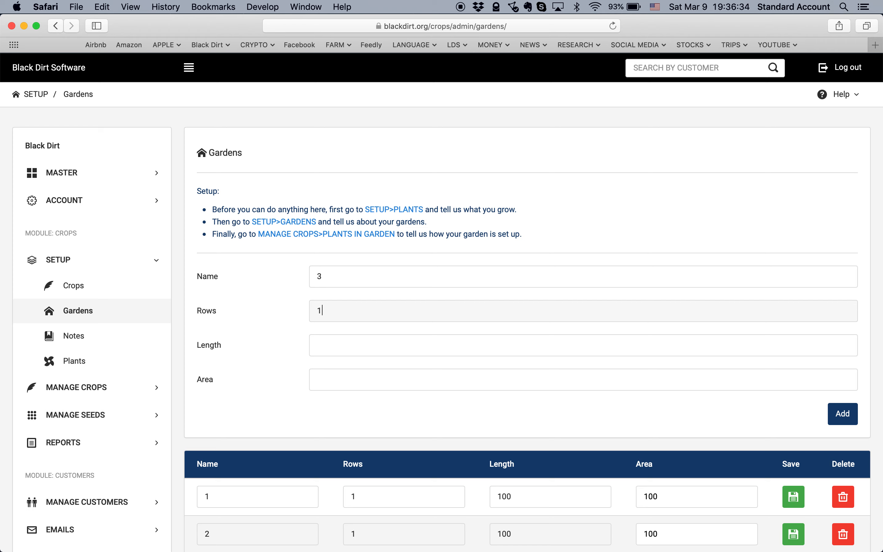
{"action": "left_click", "coordinate": [357, 340]}
{"action": "type", "text": "100"}
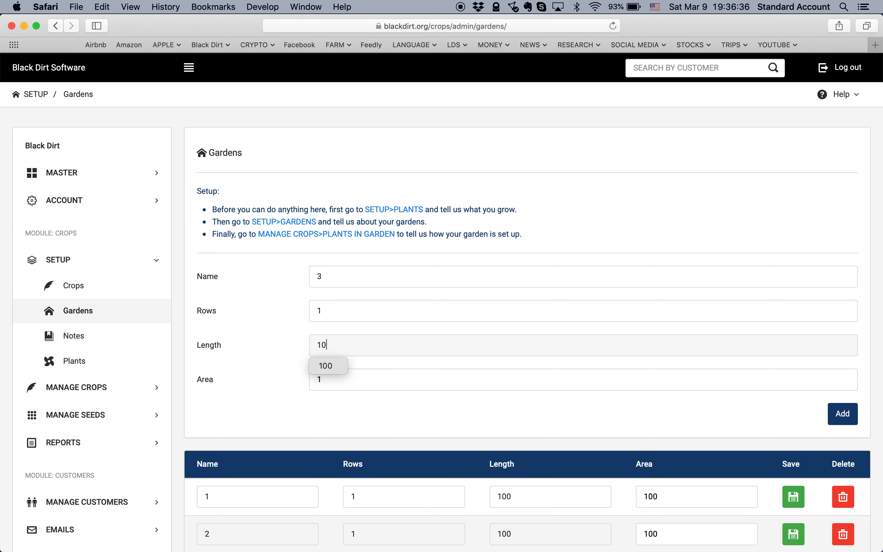
{"action": "left_click", "coordinate": [842, 415]}
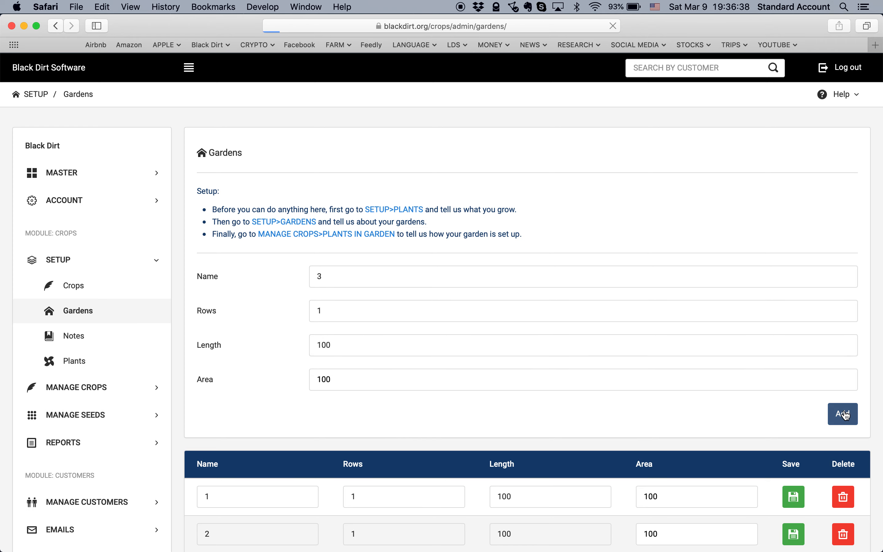
Review the list of added gardens and open the Plants in Garden page for managing crops.
{"action": "scroll", "coordinate": [847, 415], "scroll_direction": "down", "scroll_amount": 2}
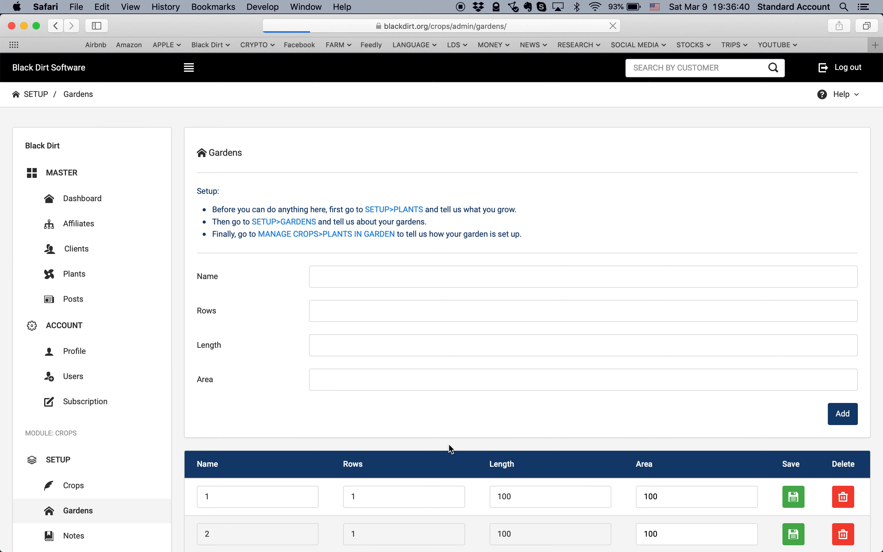
{"action": "scroll", "coordinate": [451, 449], "scroll_direction": "down", "scroll_amount": 4}
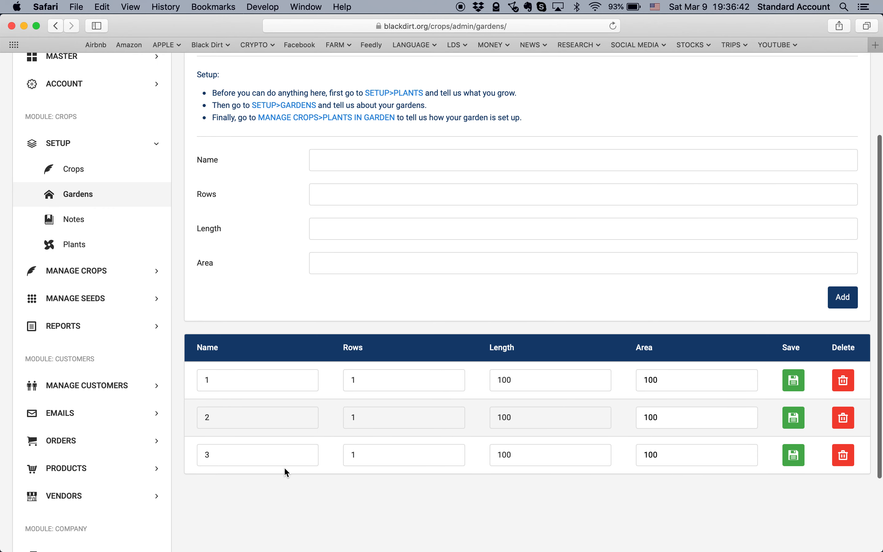
{"action": "scroll", "coordinate": [334, 305], "scroll_direction": "up", "scroll_amount": 4}
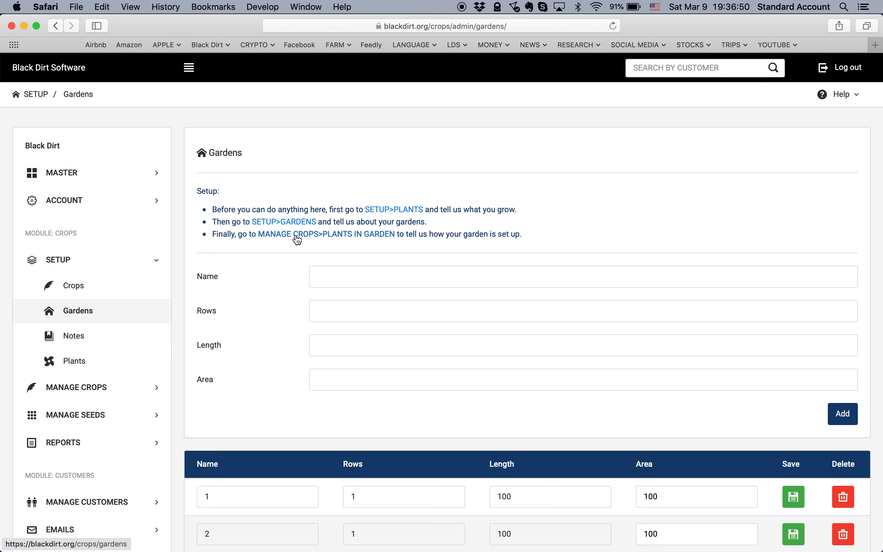
{"action": "left_click", "coordinate": [102, 390]}
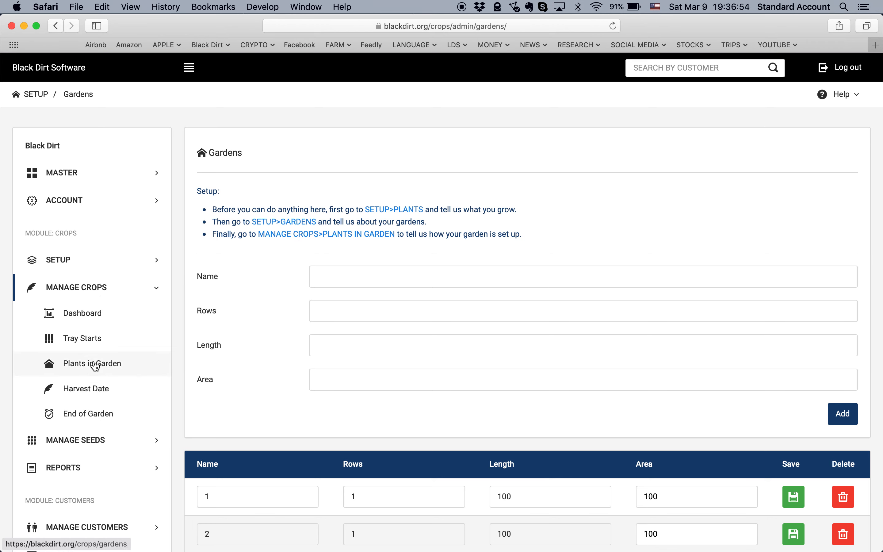
{"action": "left_click", "coordinate": [336, 235]}
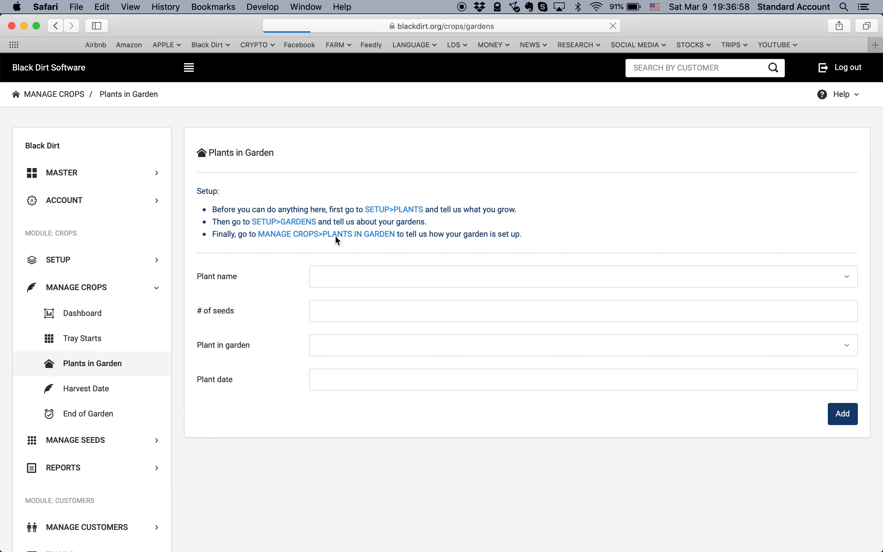
Add a planting of Beet with 5000 seeds in garden 1, with the plant date 04-03-2019.
{"action": "left_click", "coordinate": [333, 284]}
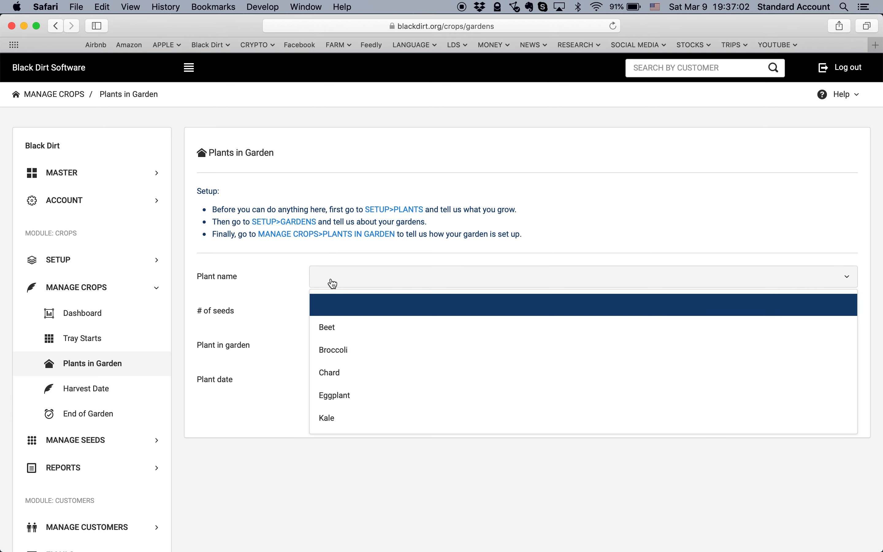
{"action": "left_click", "coordinate": [332, 331]}
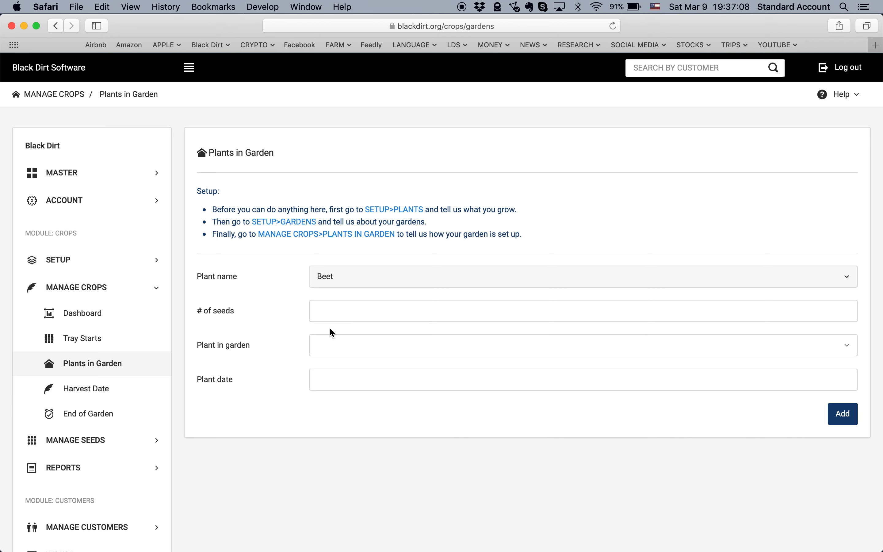
{"action": "left_click", "coordinate": [328, 316]}
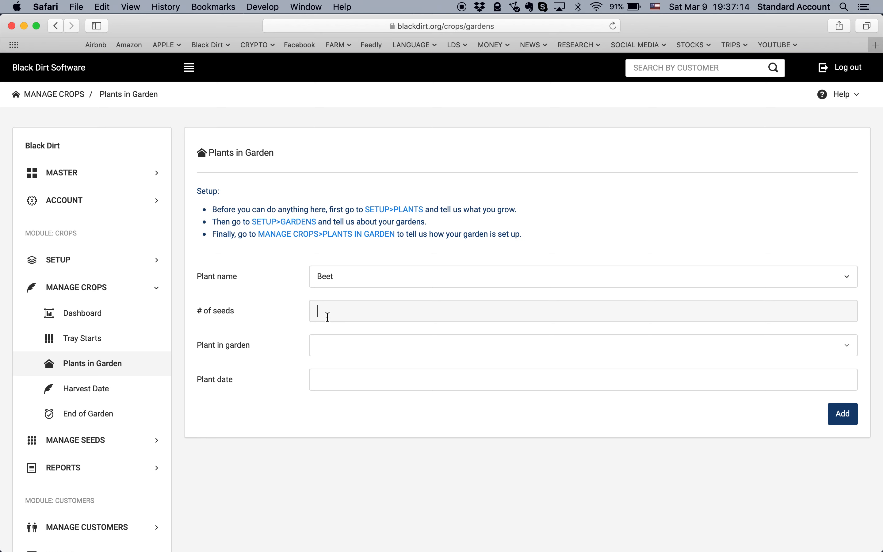
{"action": "type", "text": "5000"}
{"action": "left_click", "coordinate": [329, 353]}
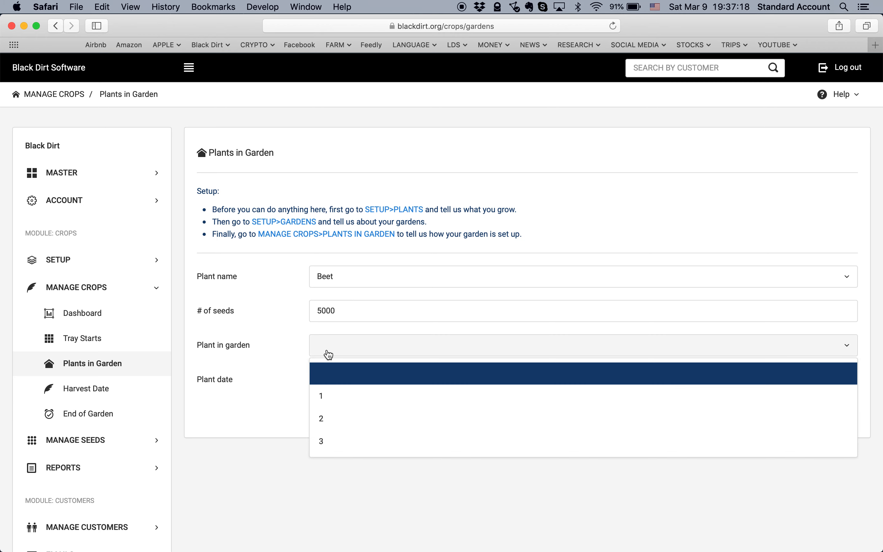
{"action": "left_click", "coordinate": [328, 395]}
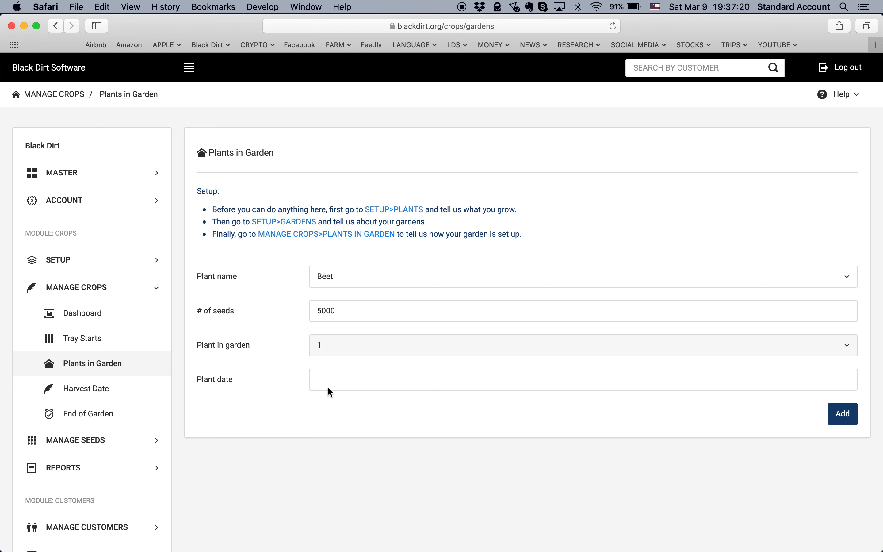
{"action": "left_click", "coordinate": [328, 389]}
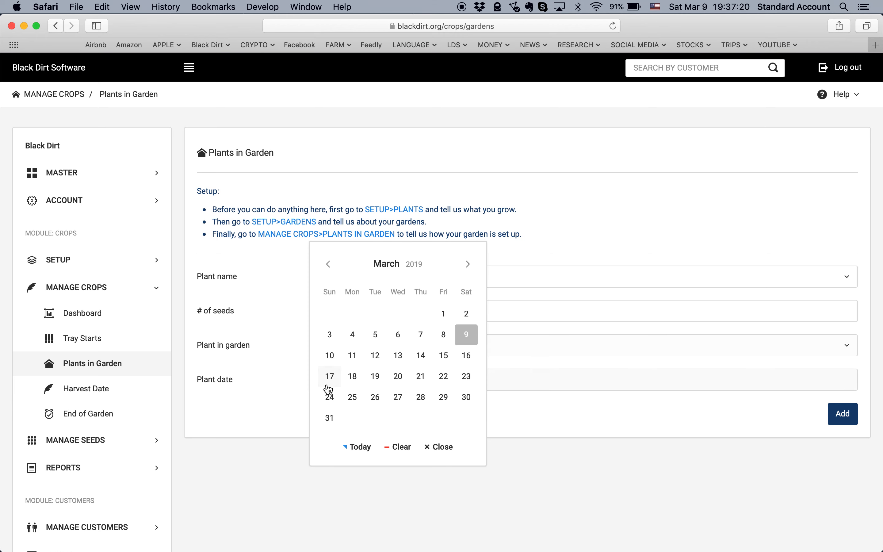
{"action": "left_click", "coordinate": [357, 343]}
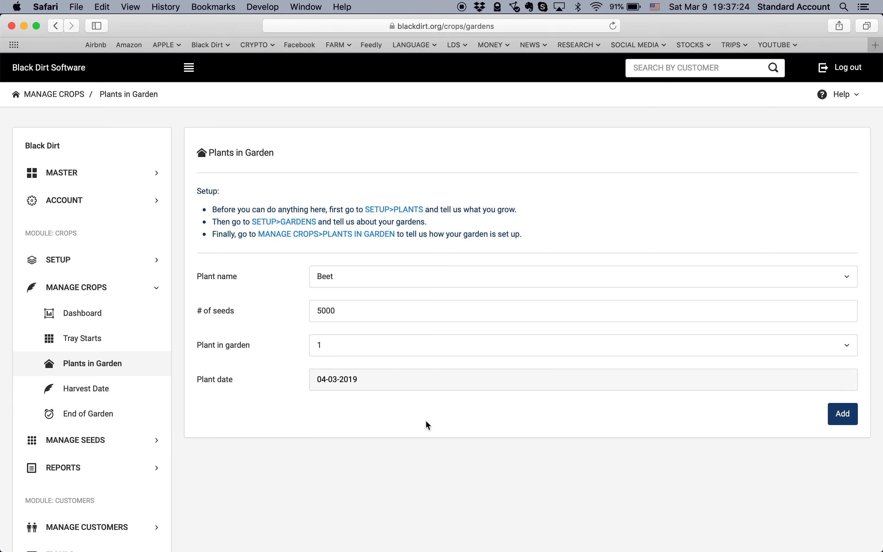
{"action": "left_click", "coordinate": [842, 414]}
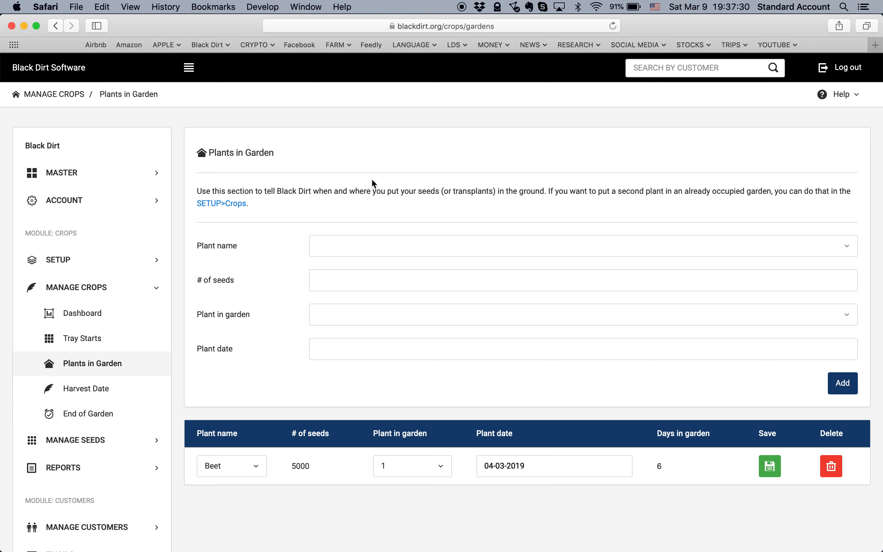
Add a planting of Chard with 5000 seeds in garden 2, with the plant date 05-03-2019.
{"action": "left_click", "coordinate": [332, 254]}
{"action": "left_click", "coordinate": [338, 345]}
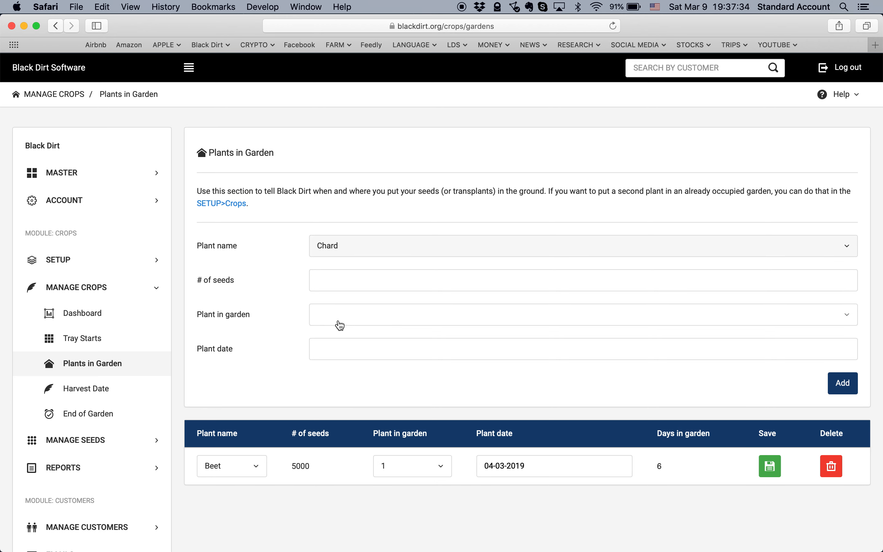
{"action": "left_click", "coordinate": [332, 287]}
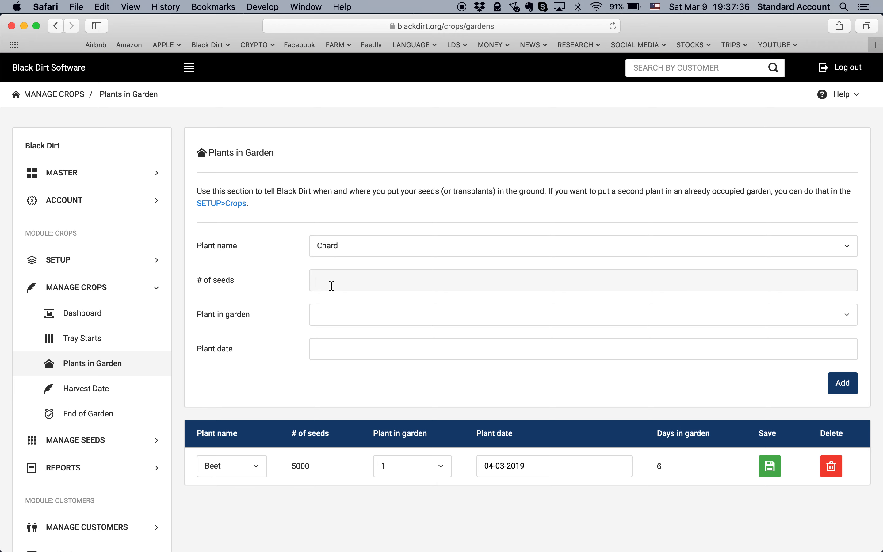
{"action": "type", "text": "5000"}
{"action": "left_click", "coordinate": [327, 324]}
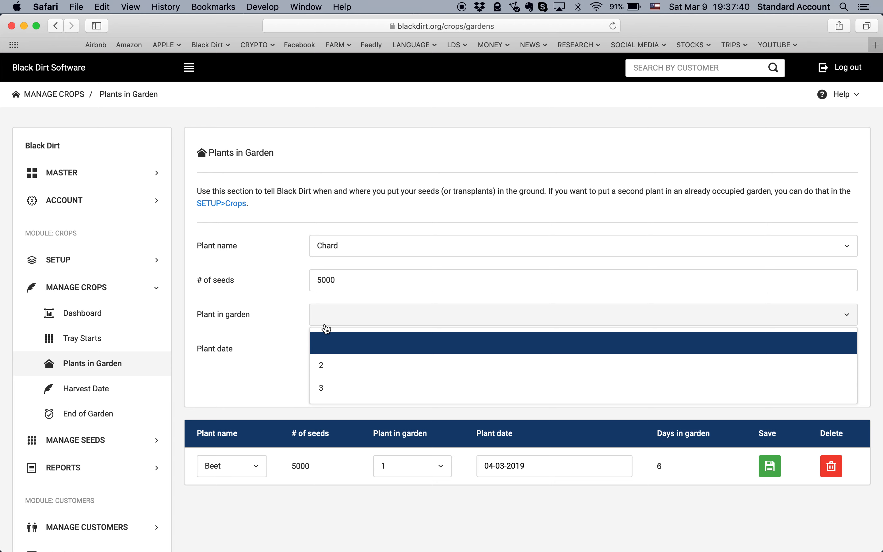
{"action": "left_click", "coordinate": [331, 365]}
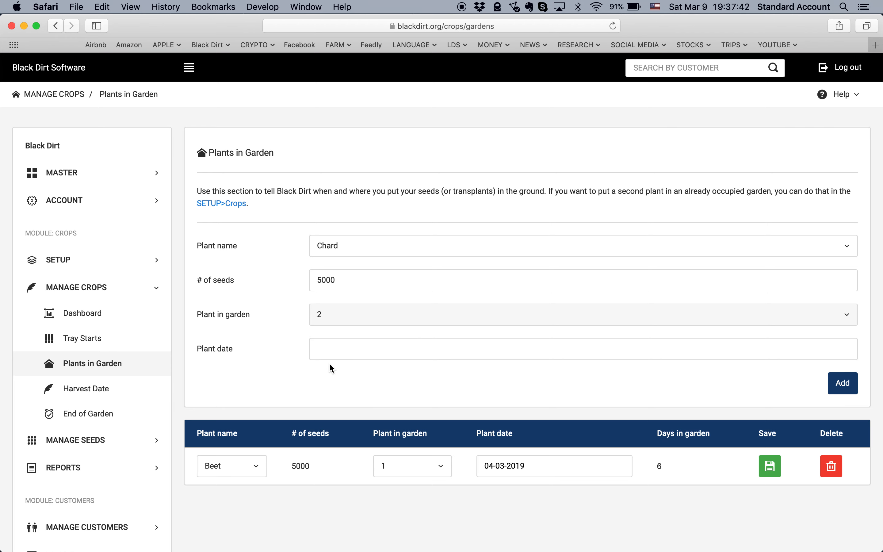
{"action": "left_click", "coordinate": [326, 351]}
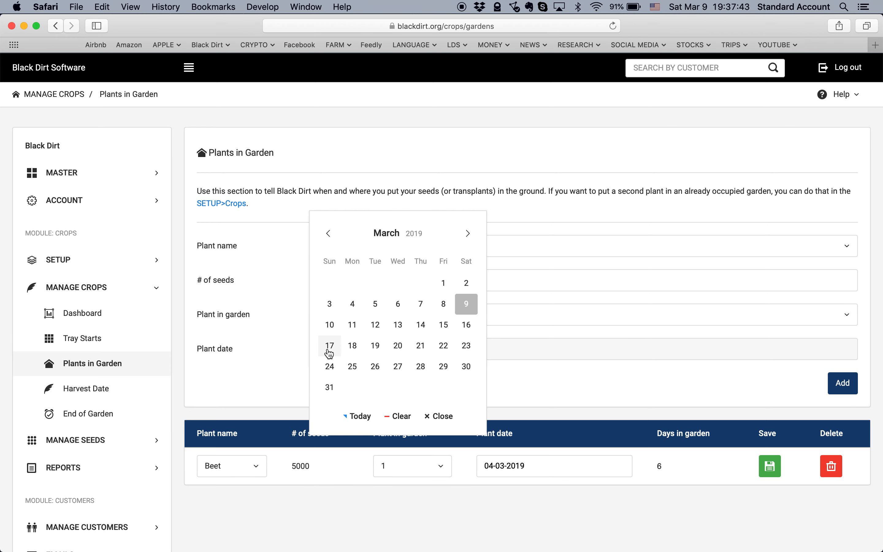
{"action": "left_click", "coordinate": [373, 310]}
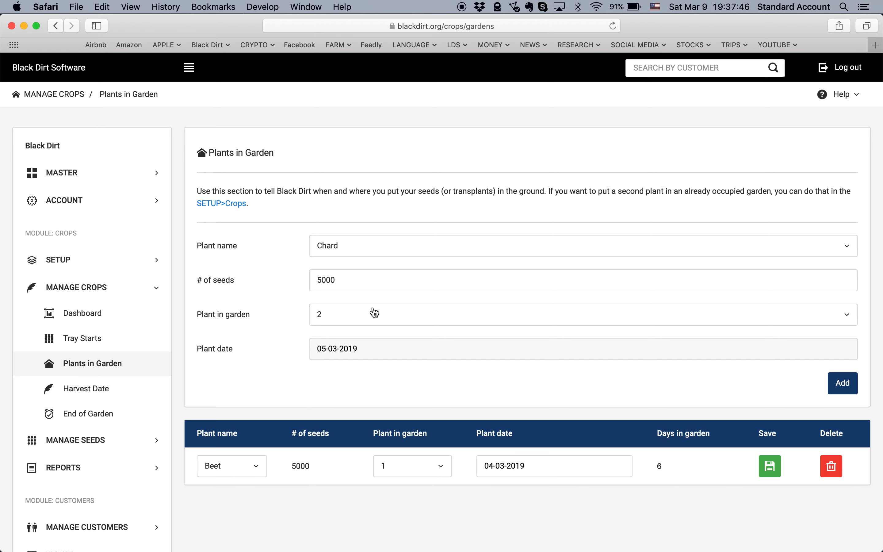
{"action": "left_click", "coordinate": [844, 384]}
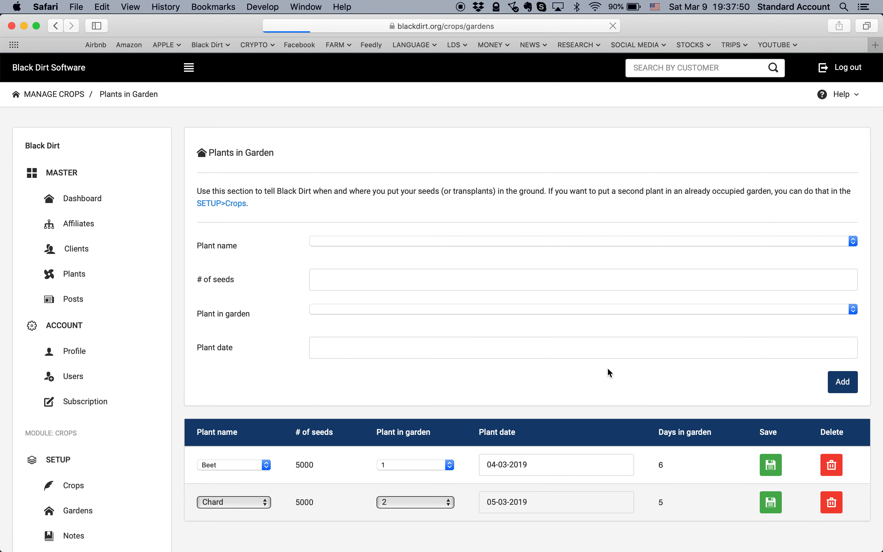
Open the Garden report to examine which plant is in each garden.
{"action": "scroll", "coordinate": [608, 369], "scroll_direction": "down", "scroll_amount": 2}
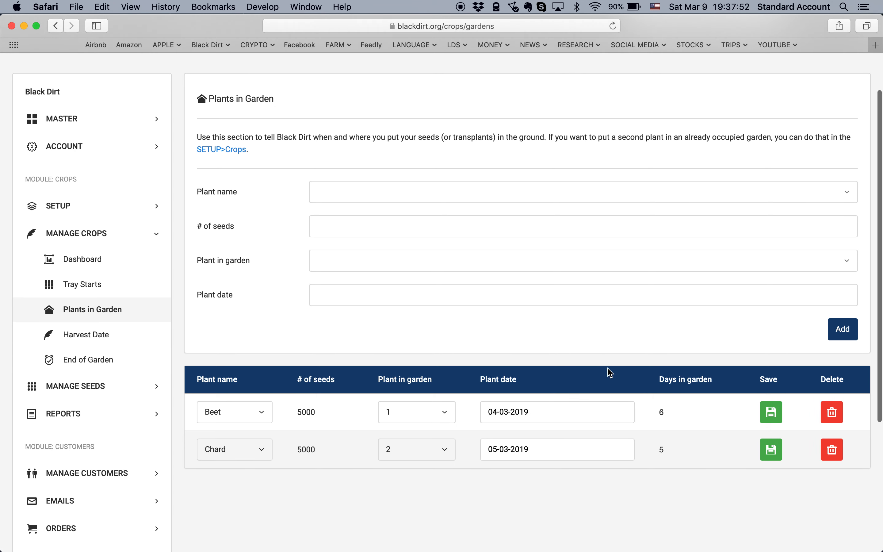
{"action": "scroll", "coordinate": [608, 371], "scroll_direction": "down", "scroll_amount": 2}
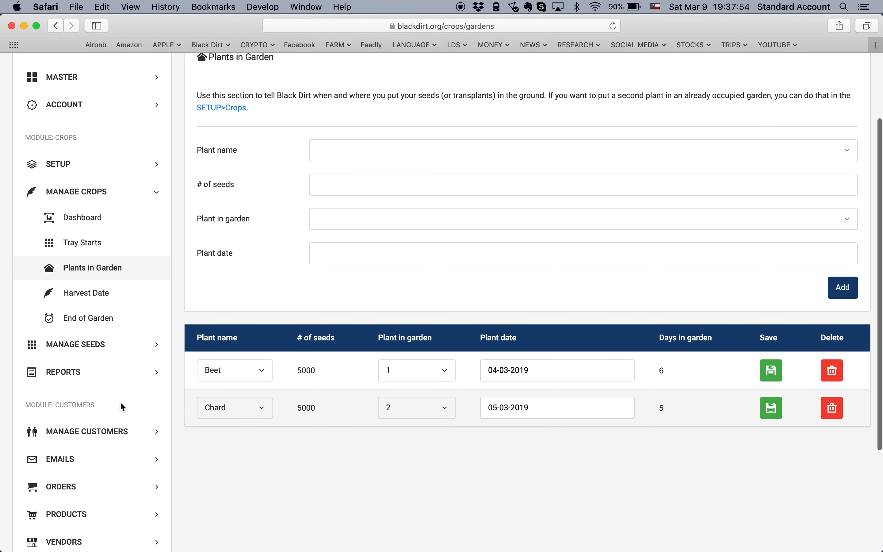
{"action": "left_click", "coordinate": [77, 376]}
{"action": "left_click", "coordinate": [81, 274]}
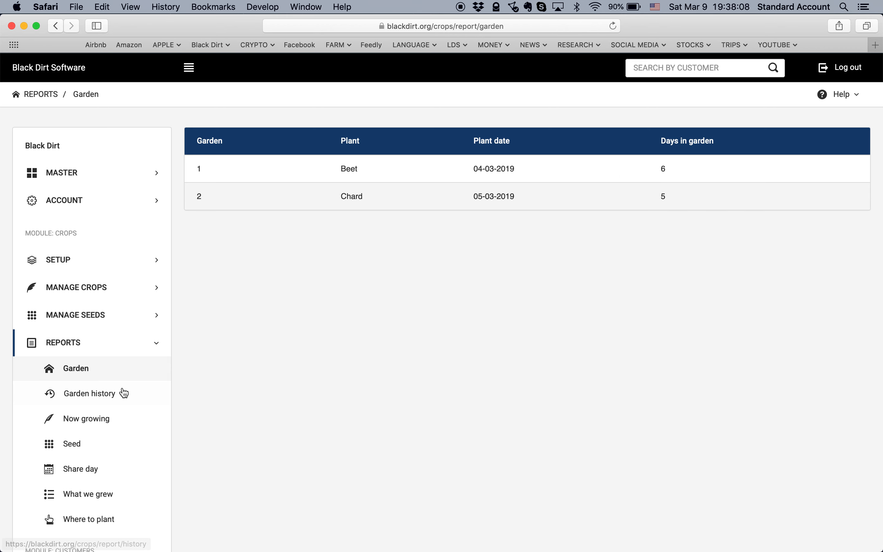
Open the Now growing report and filter it by Beet, followed by Chard.
{"action": "left_click", "coordinate": [90, 419]}
{"action": "left_click", "coordinate": [527, 155]}
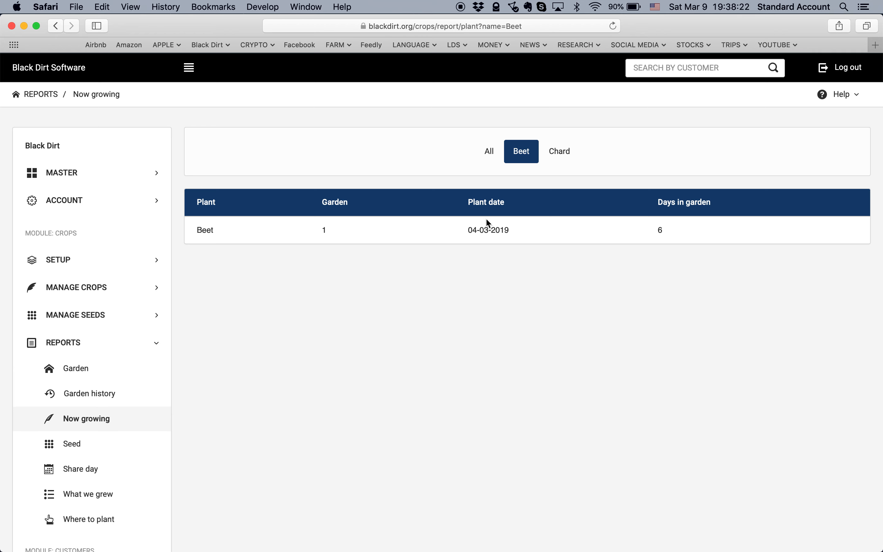
{"action": "left_click", "coordinate": [562, 154]}
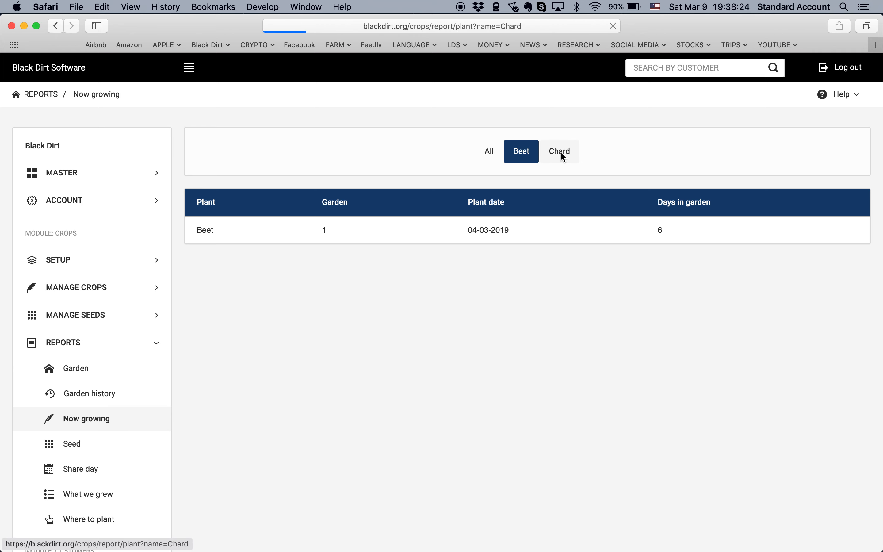